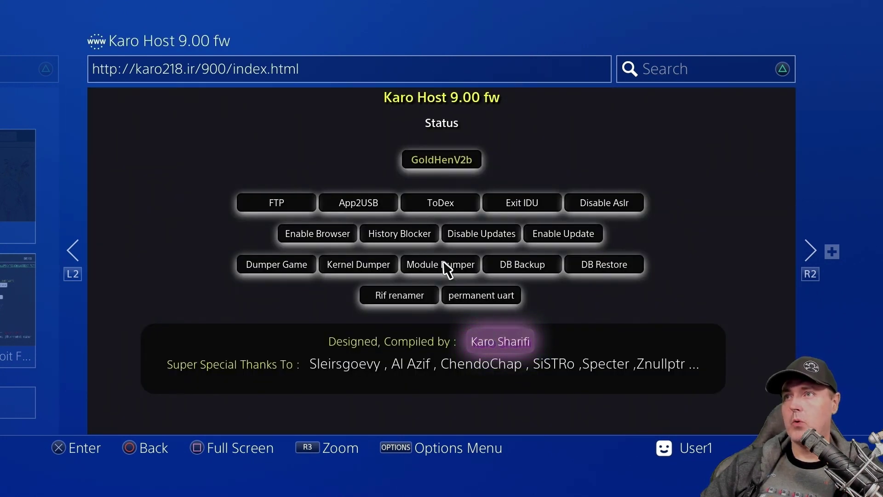
Delete all cookies from the browser settings and confirm with OK.
key("Menu")
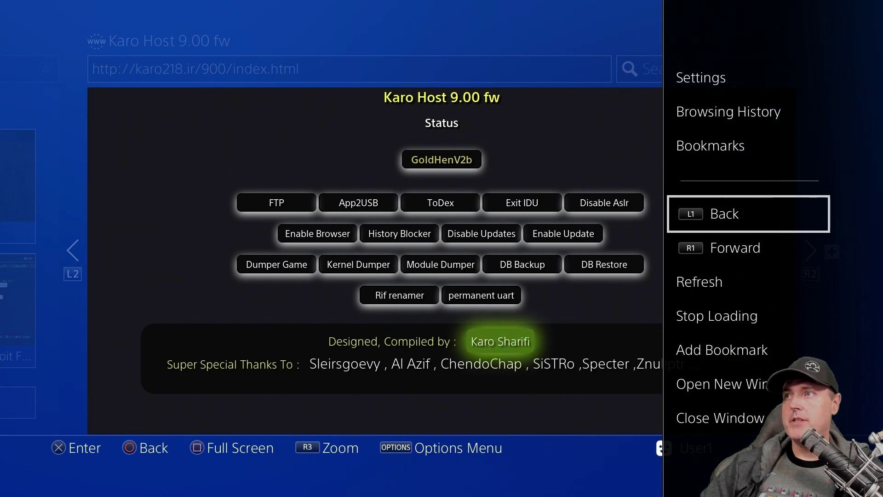
key("Up")
key("Up")
key("Up")
key("Return")
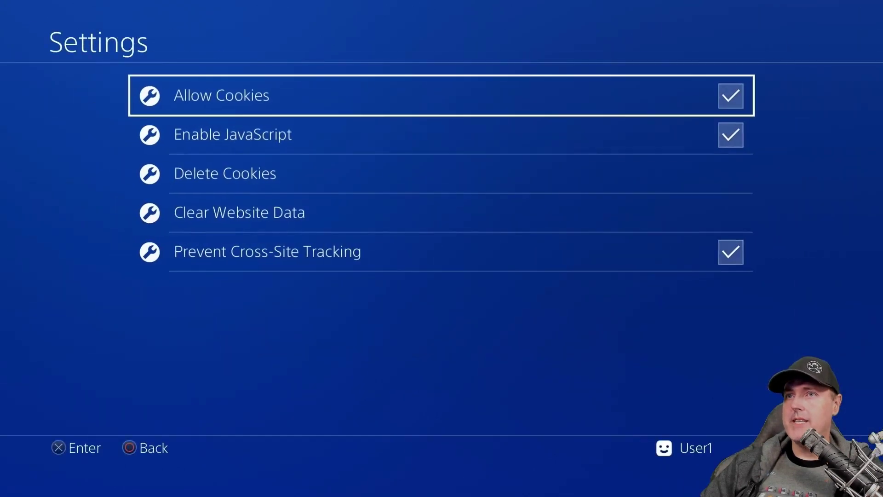
key("Down")
Clear the saved website data and confirm with OK.
key("Down")
key("Return")
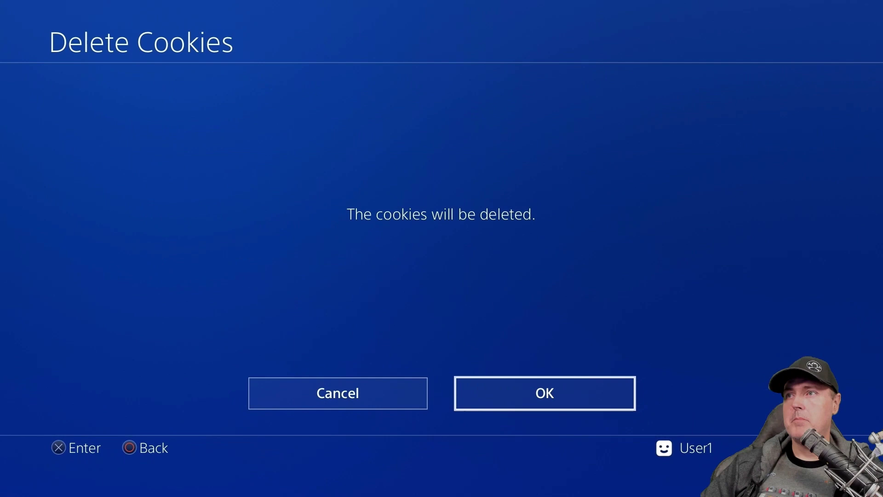
key("Return")
key("Down")
key("Return")
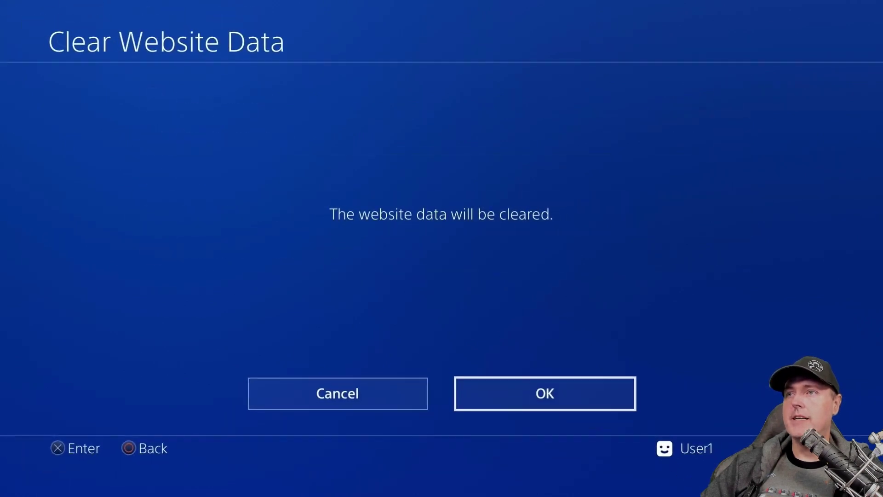
key("Return")
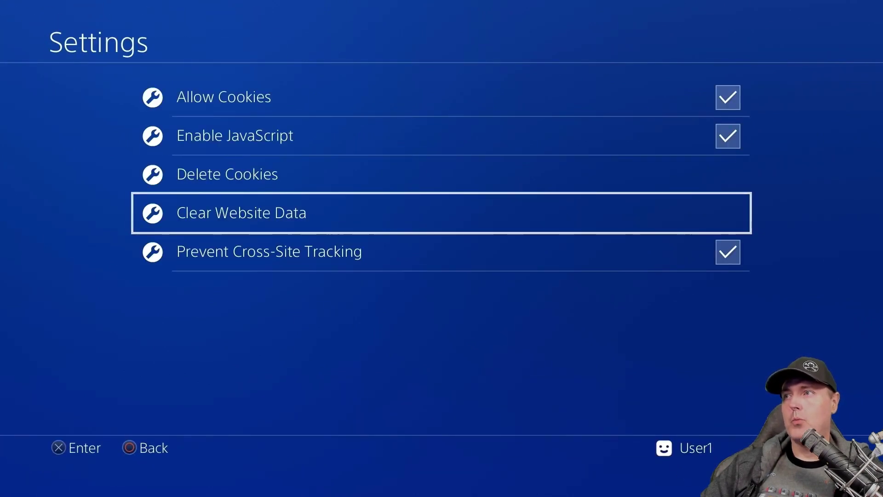
Exit Settings to the Karo Host page, then open a new blank window and select Bookmarks.
key("Escape")
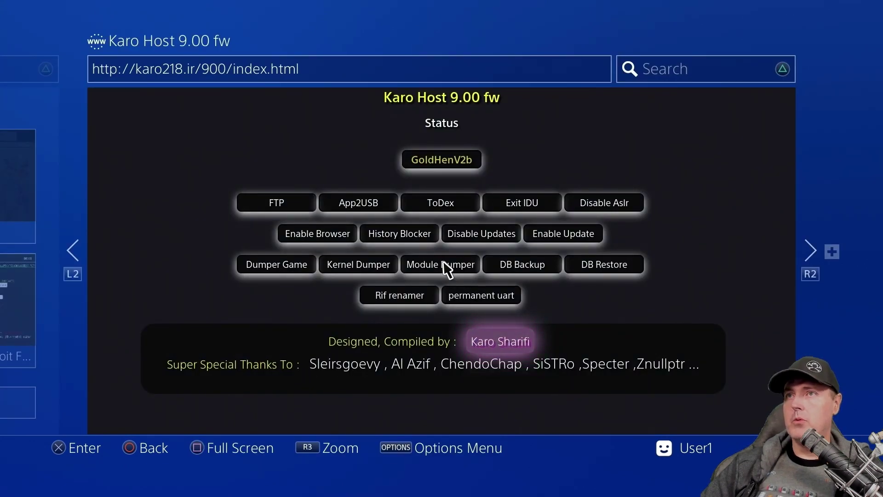
key("ctrl+Tab")
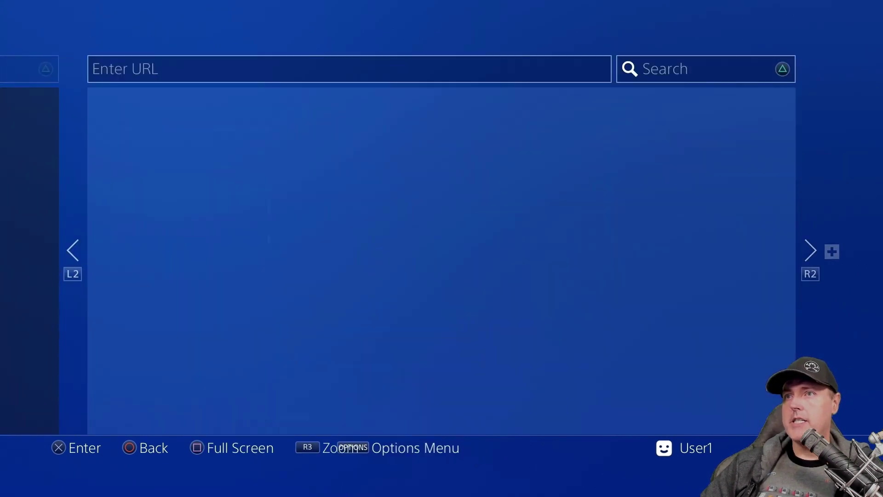
key("Down")
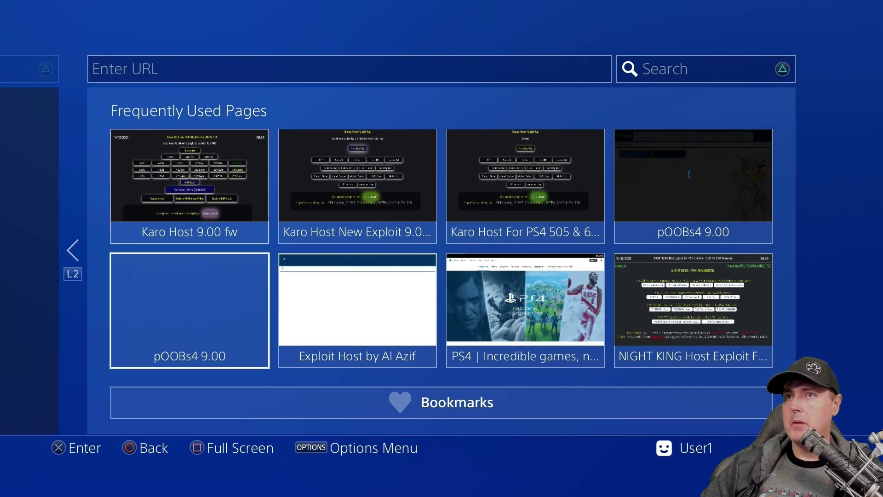
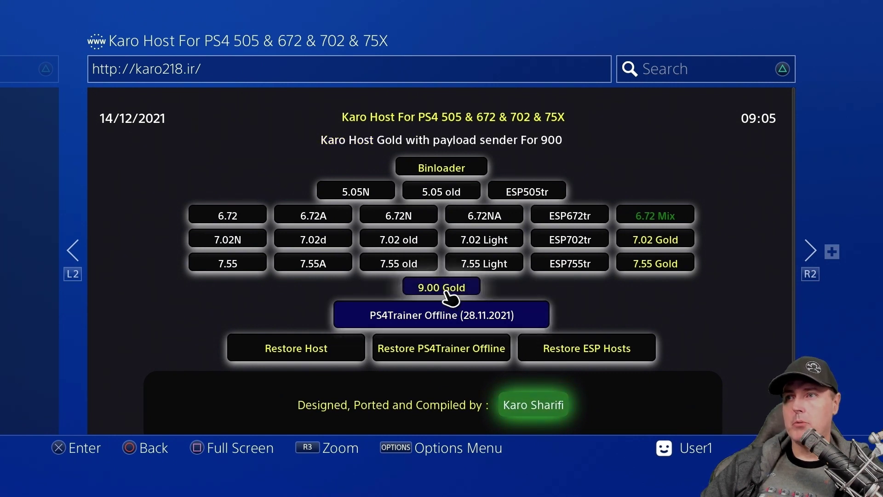
Open the Karo Host 9.00 fw exploit page at karo218.ir/900/index.html, listing GoldHenV2b.
left_click(445, 291)
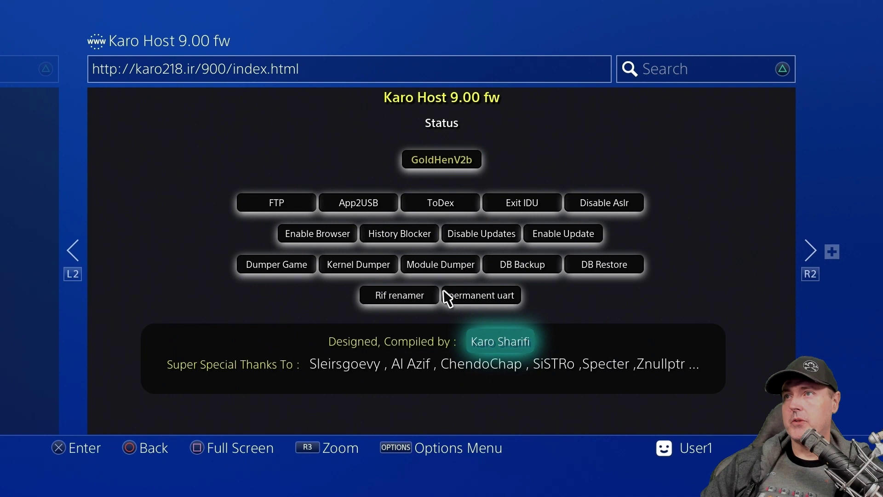
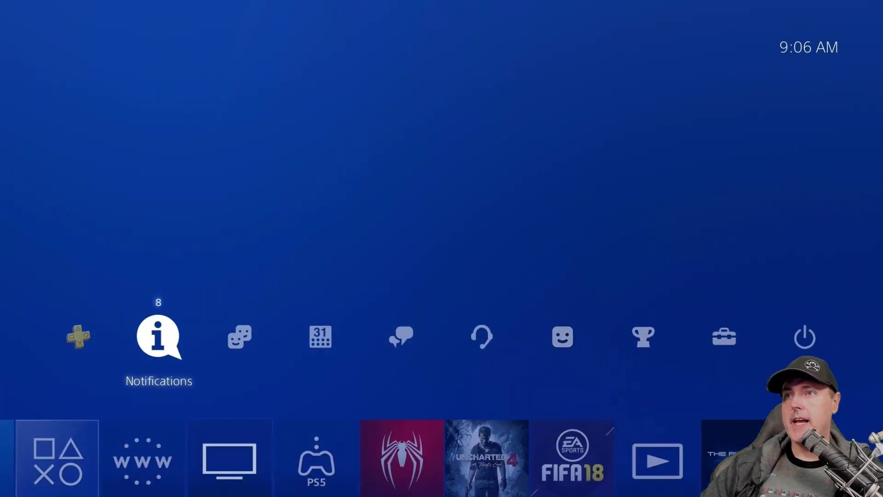
Open the GoldHEN menu in the system Settings.
key("Right")
key("Right")
key("Right")
key("Right")
key("Right")
key("Right")
key("Right")
key("Return")
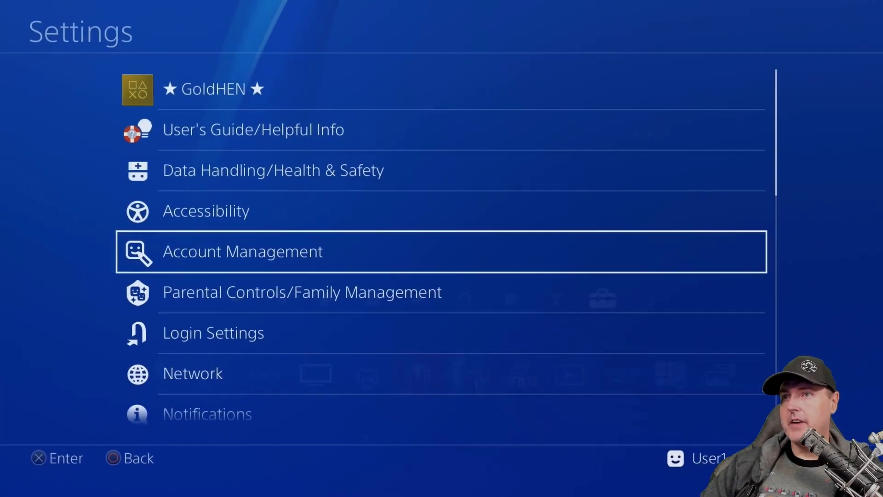
key("Up")
key("Up")
key("Up")
key("Up")
key("Return")
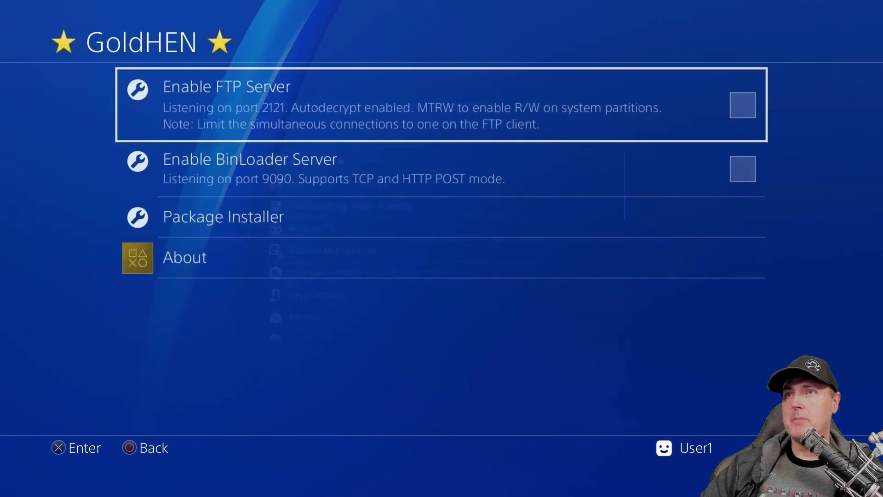
Enable the FTP Server and the BinLoader Server on port 9090, then return to Settings.
key("Return")
key("Down")
key("Return")
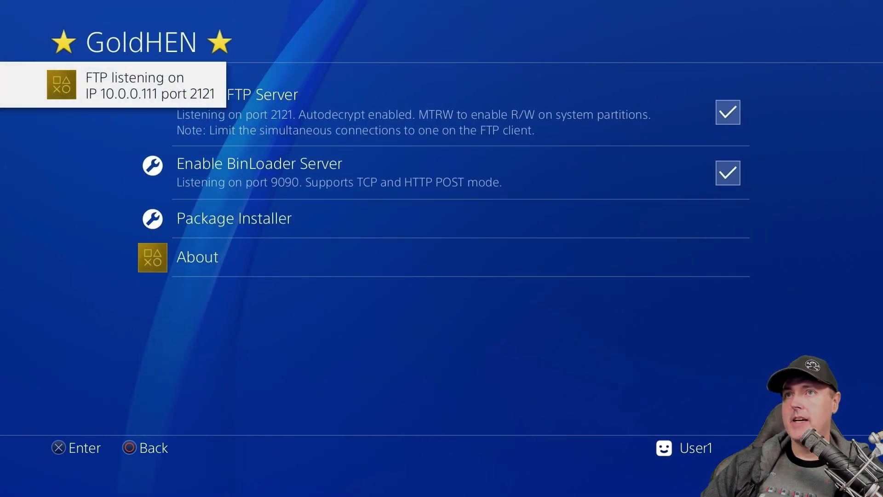
key("Down")
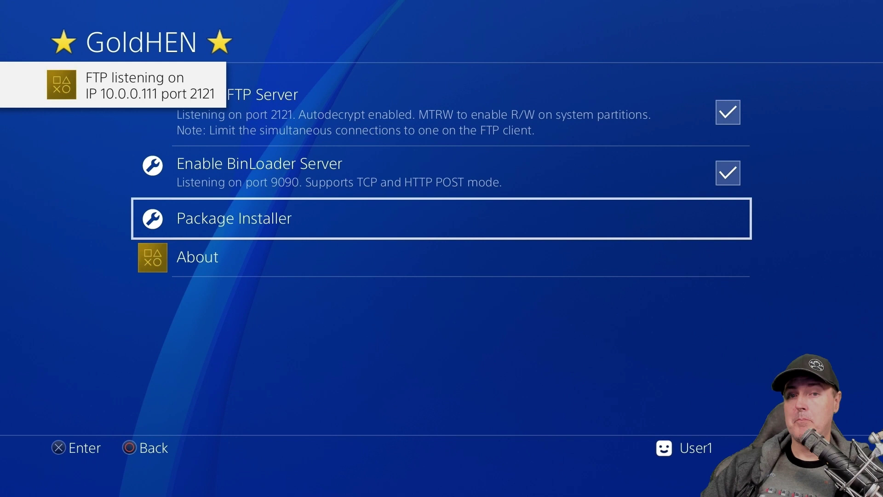
key("Up")
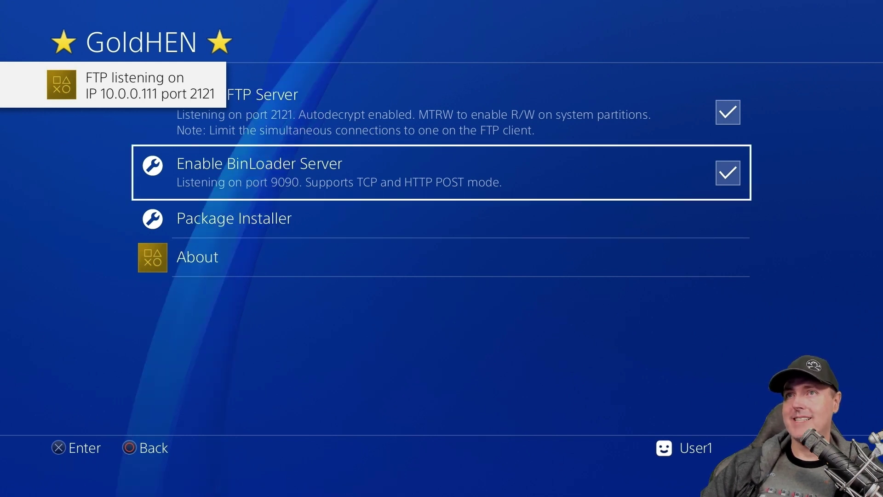
key("Down")
key("Down")
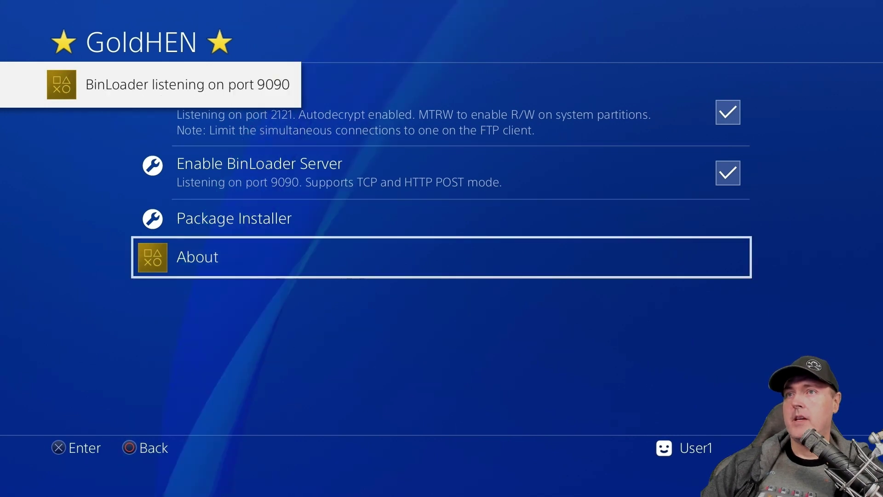
key("Escape")
View System Information showing IP address 10.0.0.111 and GoldHEN v2.0b.
key("Down")
key("Down")
key("Down")
key("Down")
key("Down")
key("Down")
key("Down")
key("Down")
key("Down")
key("Down")
key("Down")
key("Down")
key("Down")
key("Down")
key("Down")
key("Down")
key("Down")
key("Down")
key("Down")
key("Down")
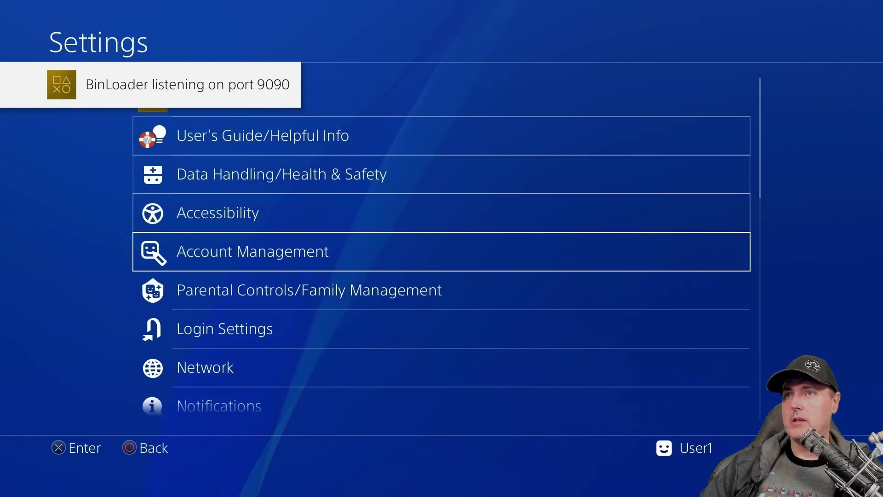
key("Up")
key("Up")
key("Return")
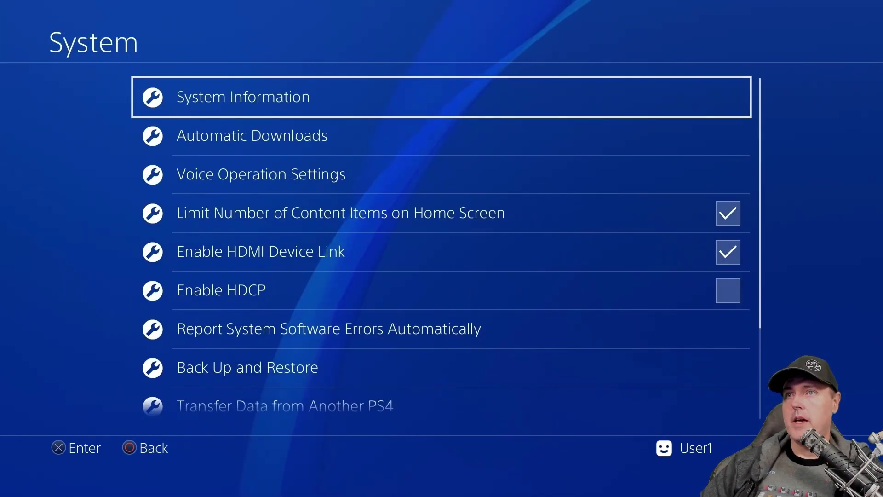
key("Return")
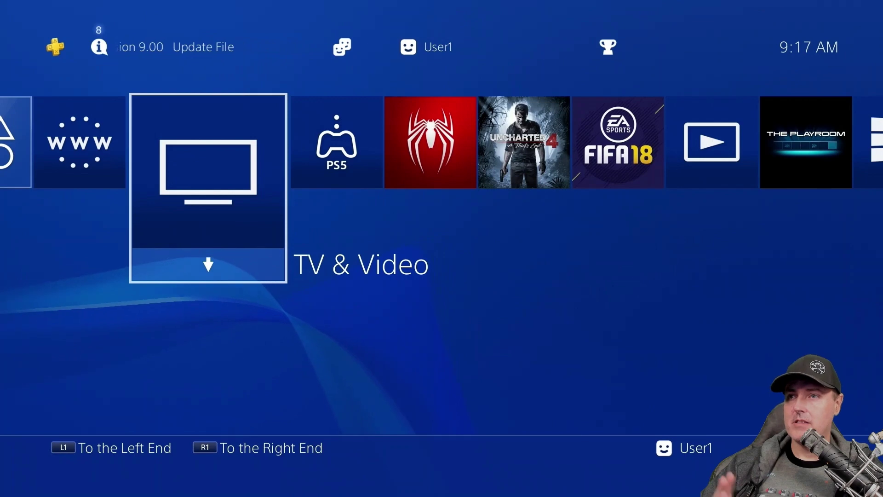
Go to Settings > Debug Settings > Game > Package Installer.
key("Right")
key("Up")
key("Right")
key("Left")
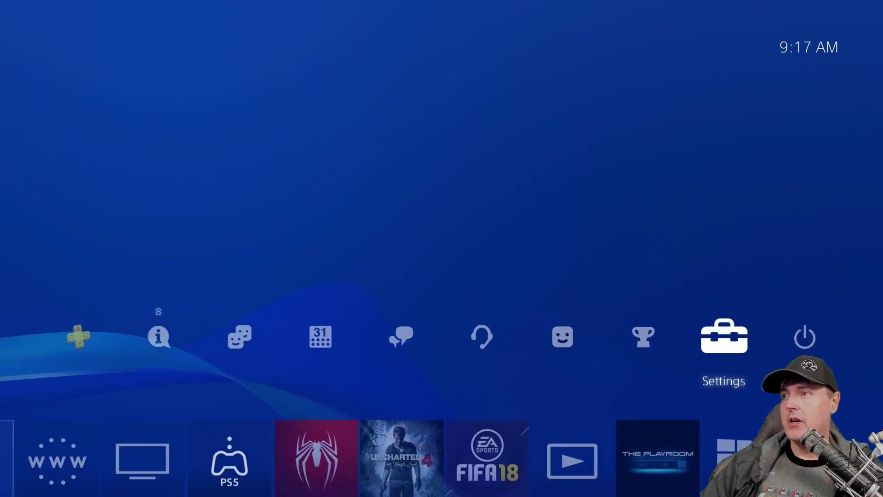
key("Return")
key("Down")
key("Down")
key("Down")
key("Down")
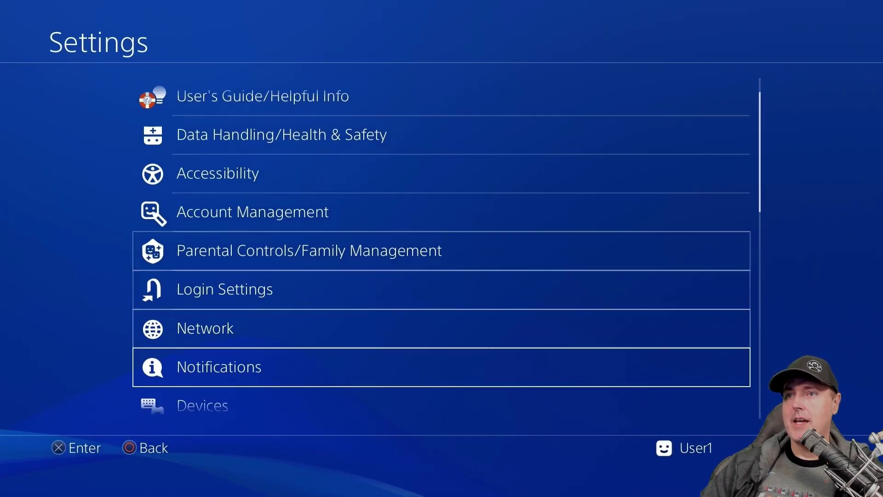
key("Down")
key("Down")
key("Down")
key("Down")
key("Down")
key("Down")
key("Down")
key("Down")
key("Down")
key("Down")
key("Down")
key("Down")
key("Down")
key("Down")
key("Down")
key("Down")
key("Return")
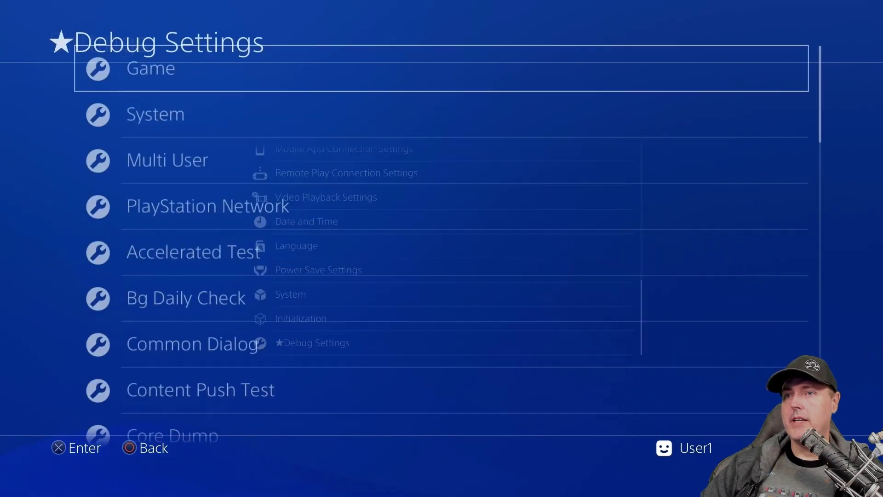
key("Down")
key("Up")
key("Return")
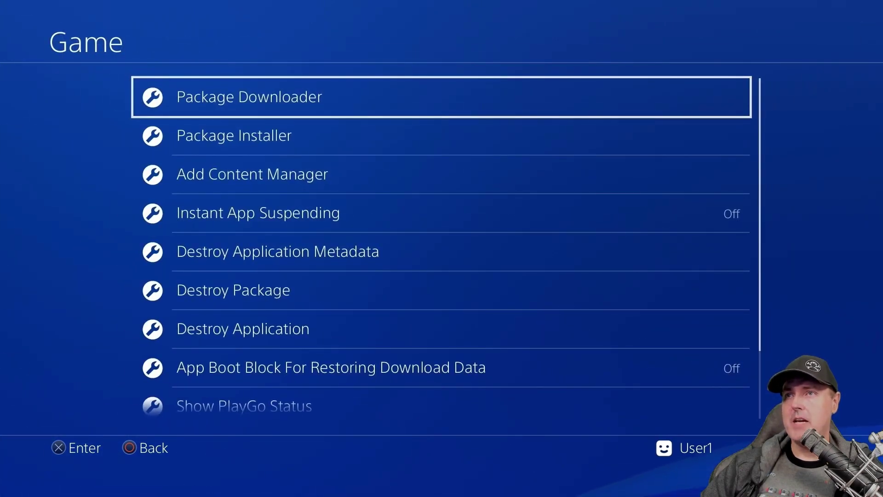
key("Down")
key("Return")
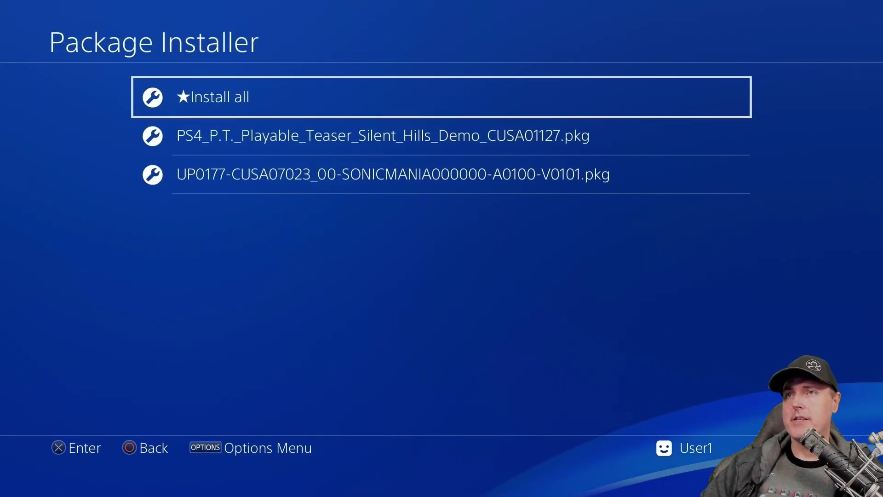
Install the P.T. and Sonic Mania packages, then leave the Package Installer.
key("Down")
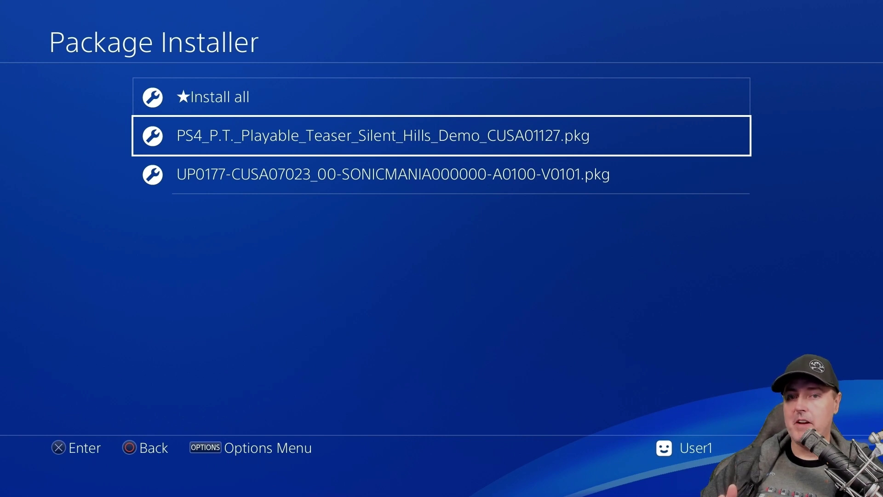
key("Return")
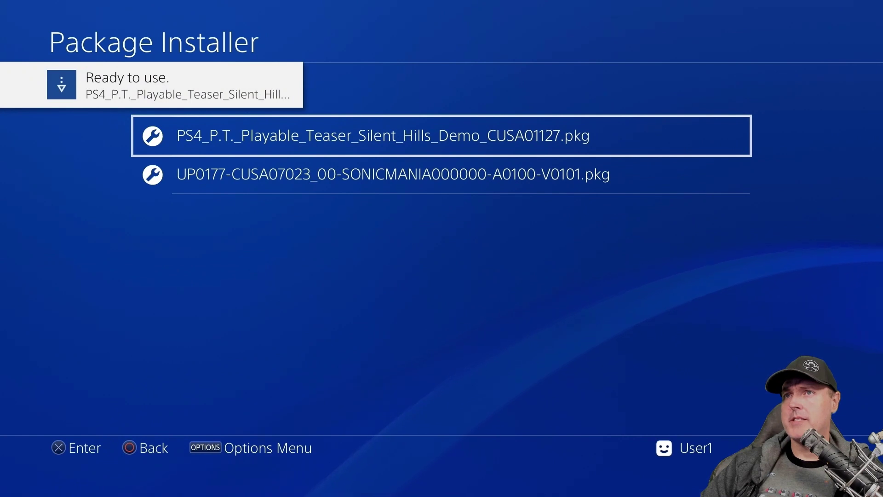
key("Down")
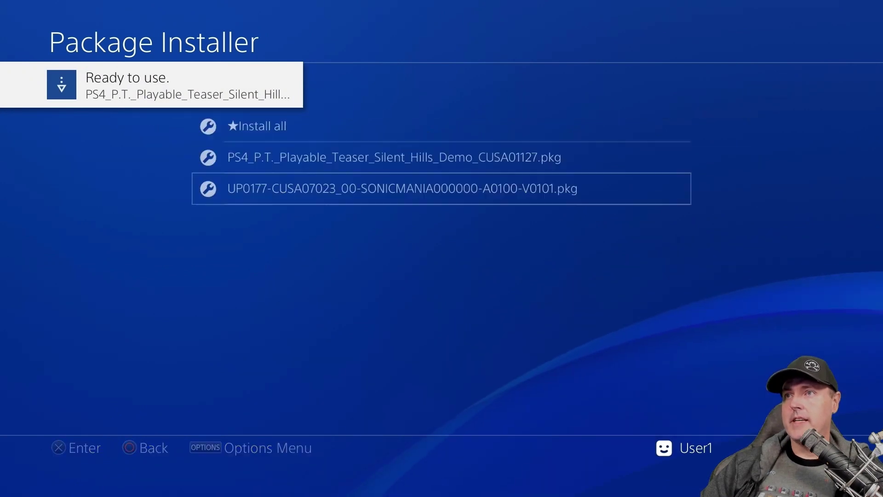
key("Return")
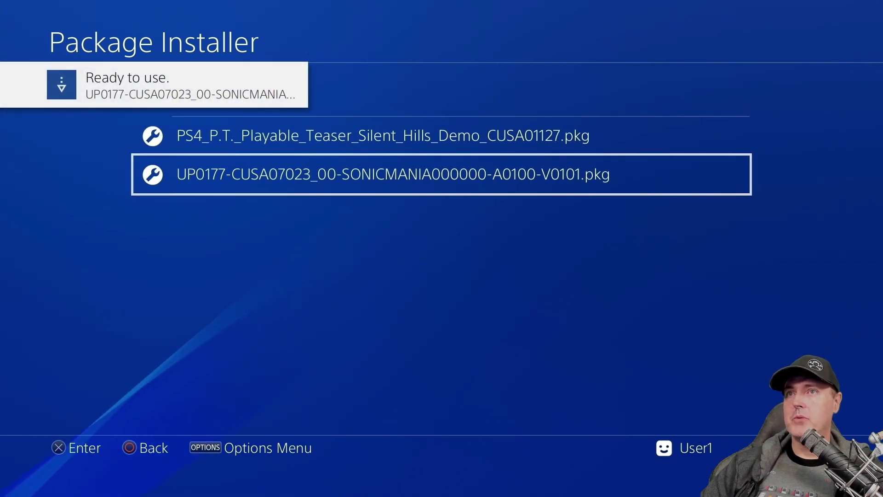
key("Escape")
key("Escape")
key("Escape")
key("Escape")
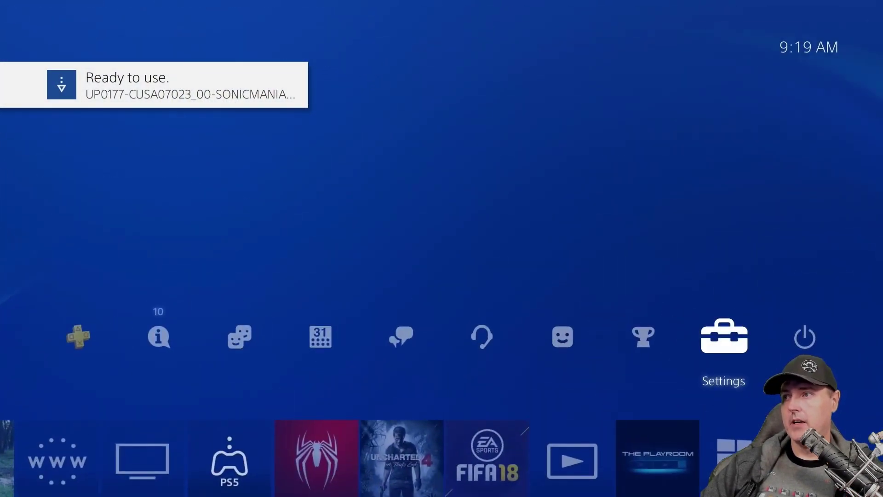
Select the Sonic Mania tile in the home screen content row to start it.
key("Down")
key("Left")
key("Left")
key("Left")
key("Left")
key("Left")
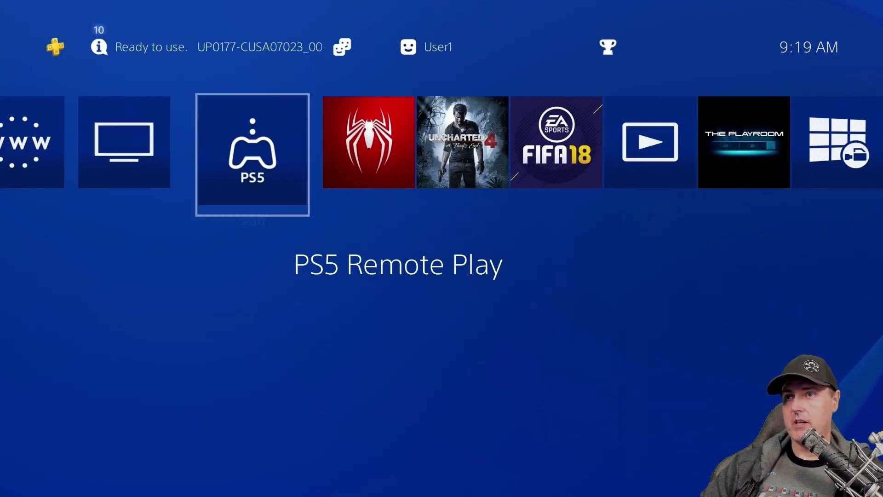
key("Right")
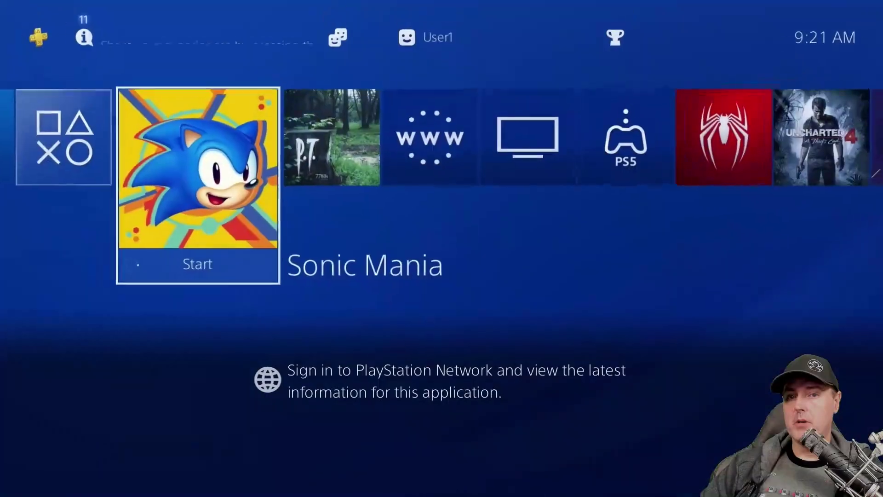
Start P.T. from the home screen and confirm closing Sonic Mania.
key("Right")
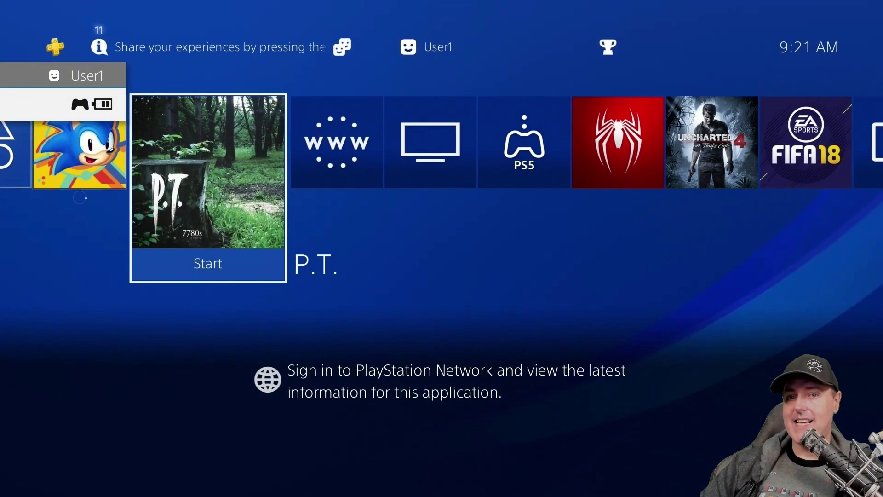
key("Return")
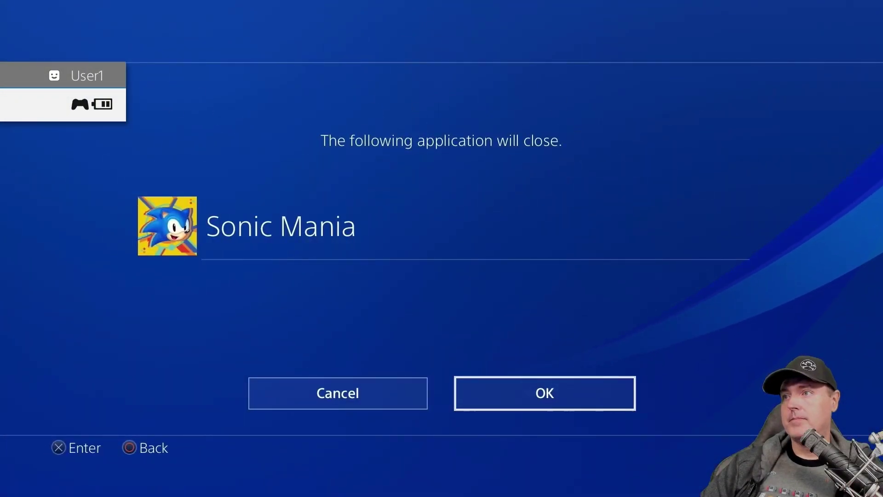
key("Return")
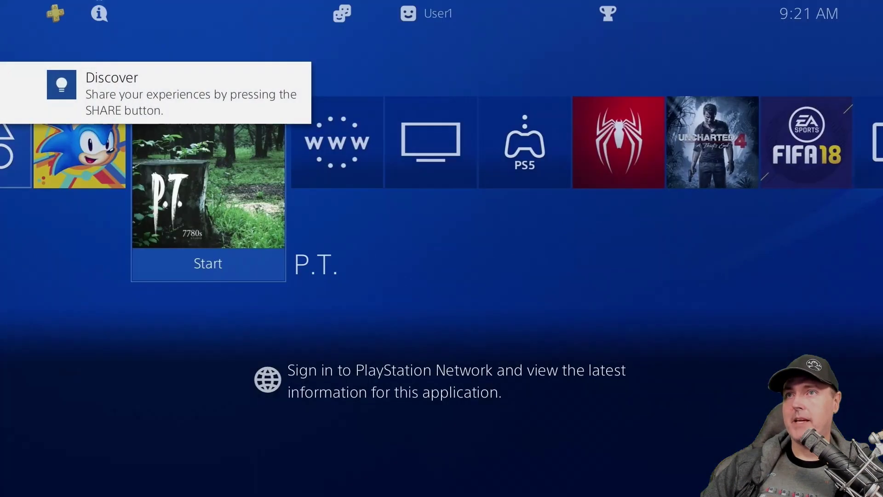